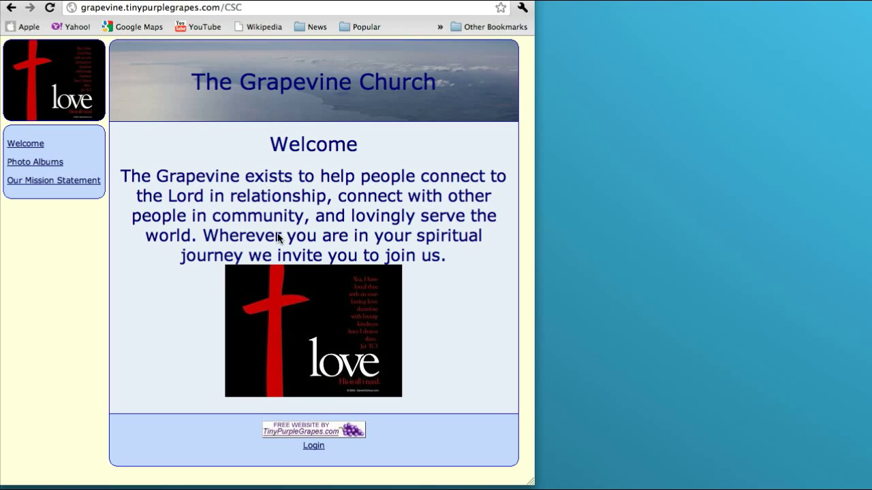
Log in to the website's editing mode with the site password
left_click(312, 448)
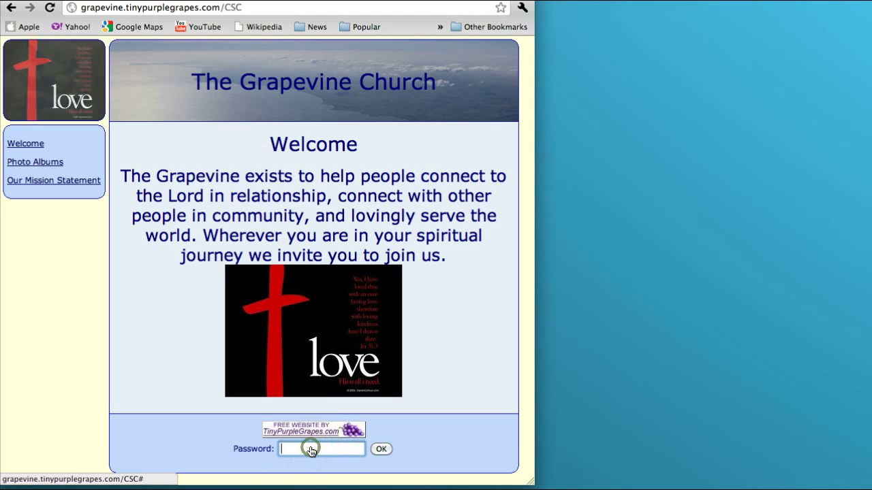
type("******")
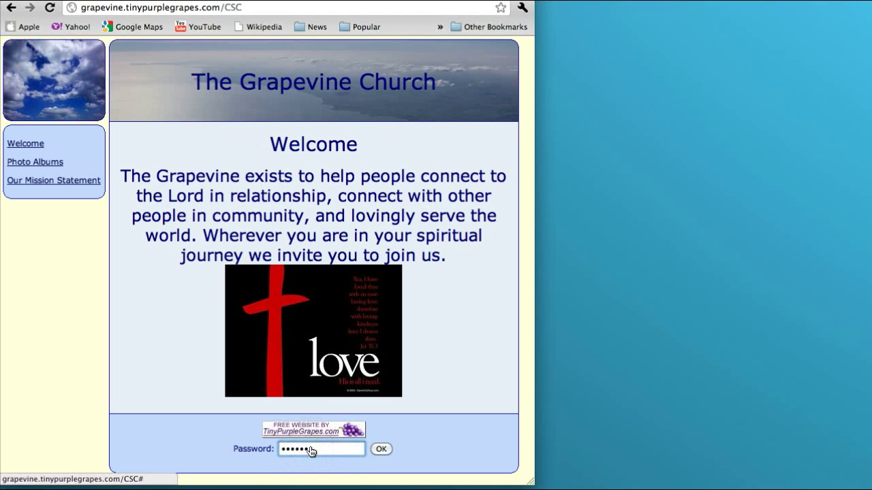
left_click(381, 449)
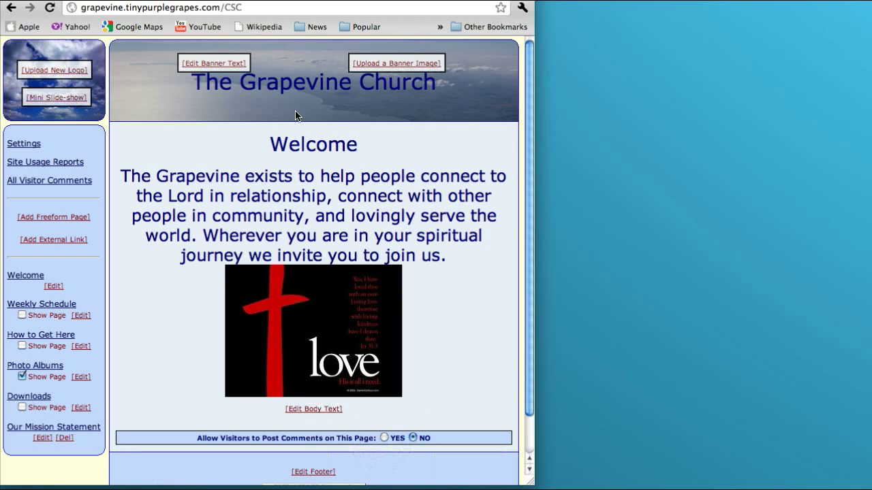
Open the Welcome page's body text for editing and add three blank lines above the paragraph
left_click(312, 410)
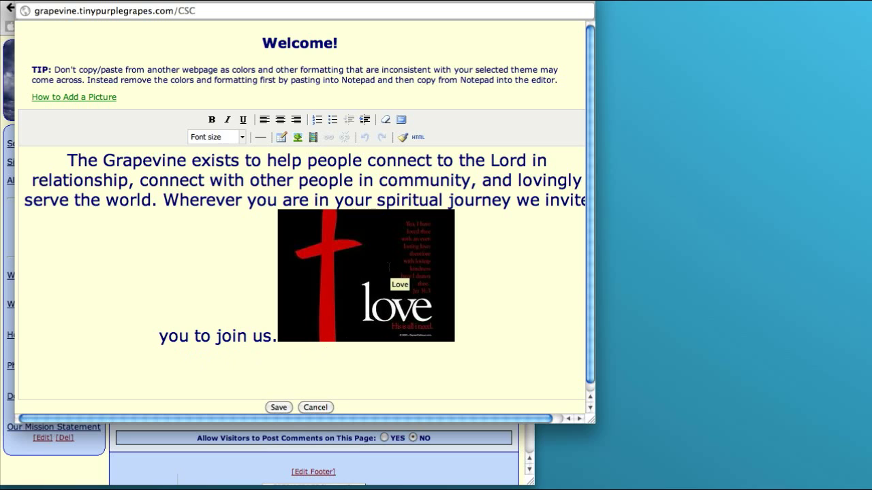
left_click(34, 156)
key("Return")
key("Return")
key("Return")
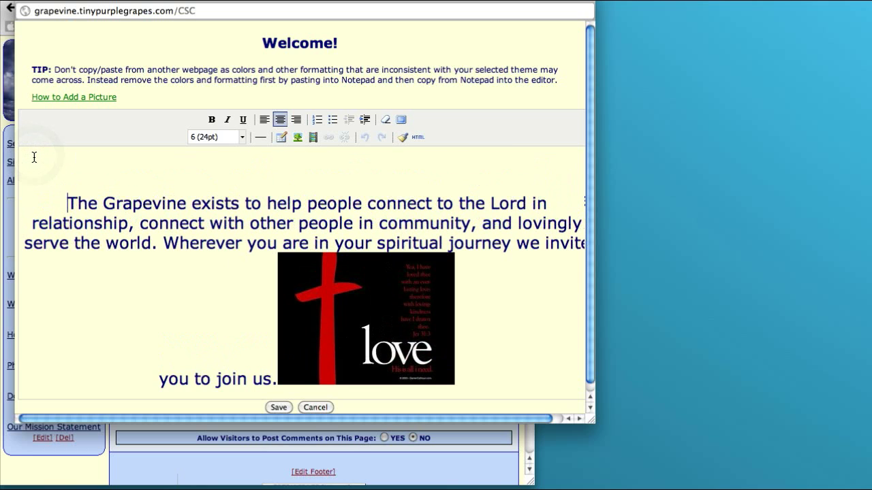
key("Up")
key("Up")
key("Up")
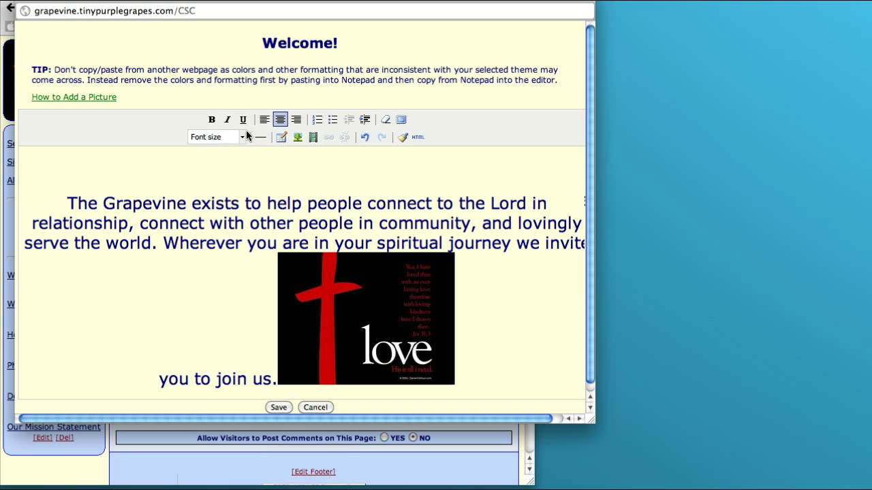
Insert a table with 2 columns and 1 row above the welcome paragraph
left_click(280, 139)
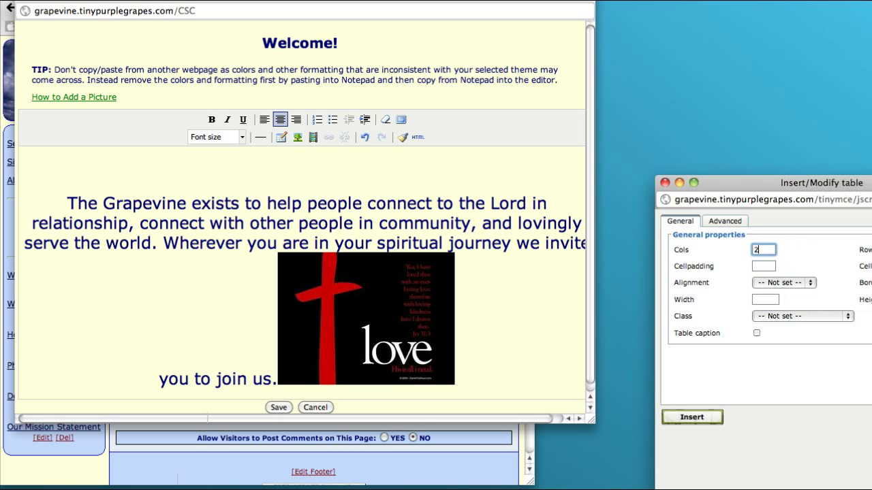
left_click_drag(850, 193, 692, 68)
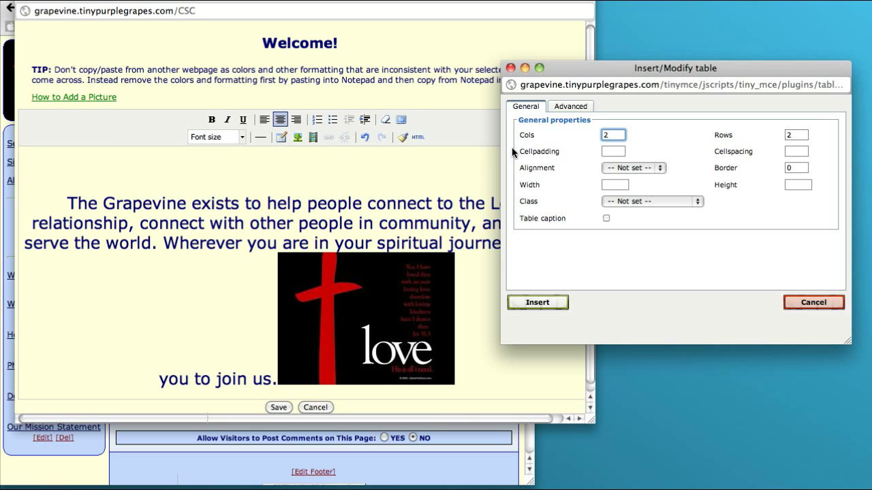
left_click(569, 109)
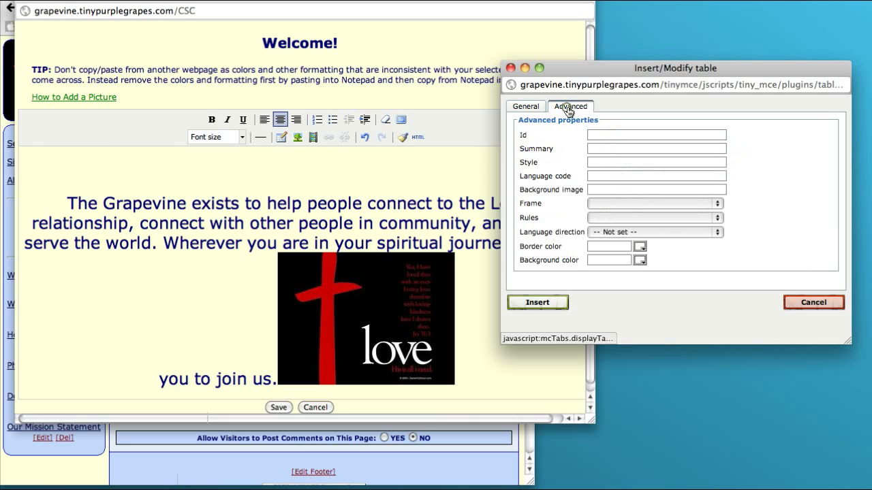
left_click(530, 108)
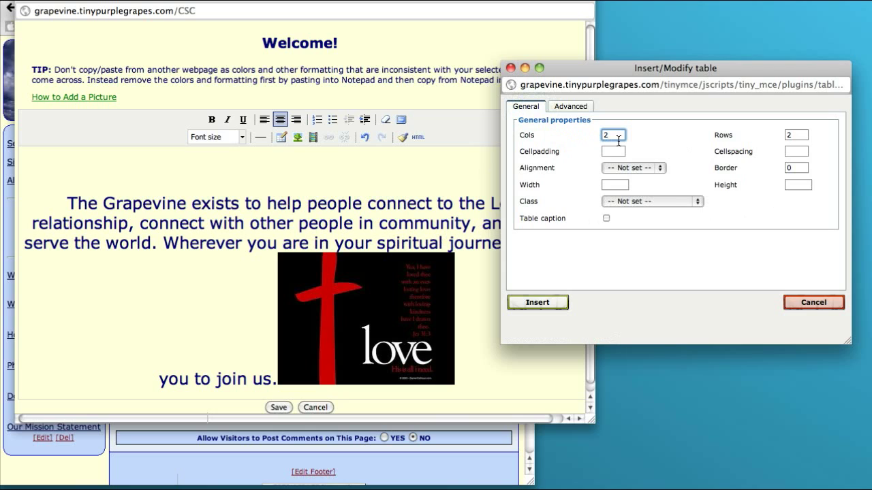
double_click(803, 136)
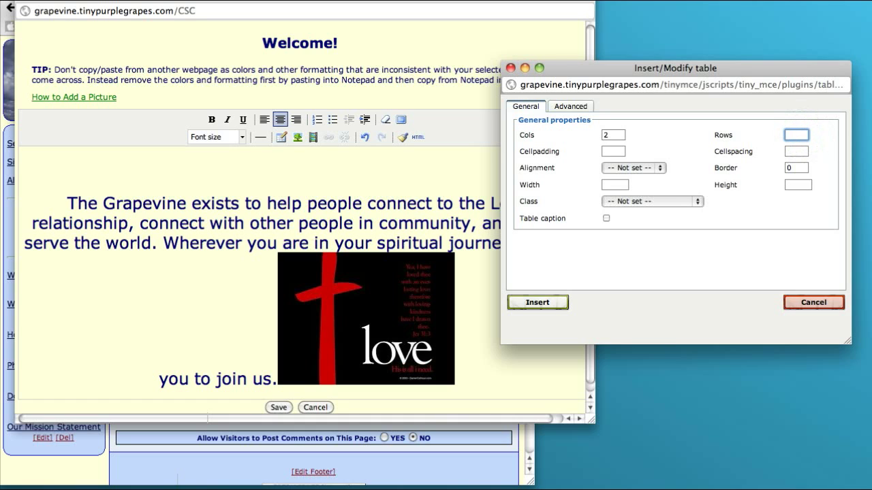
type("1")
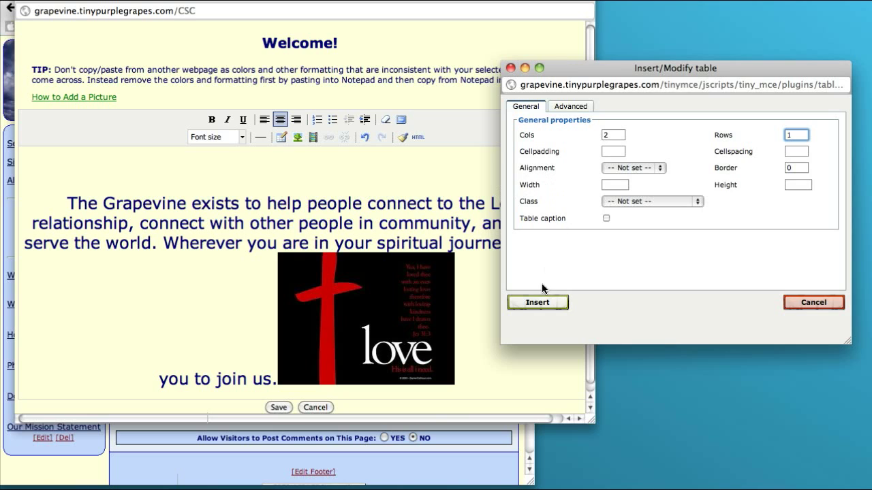
left_click(533, 305)
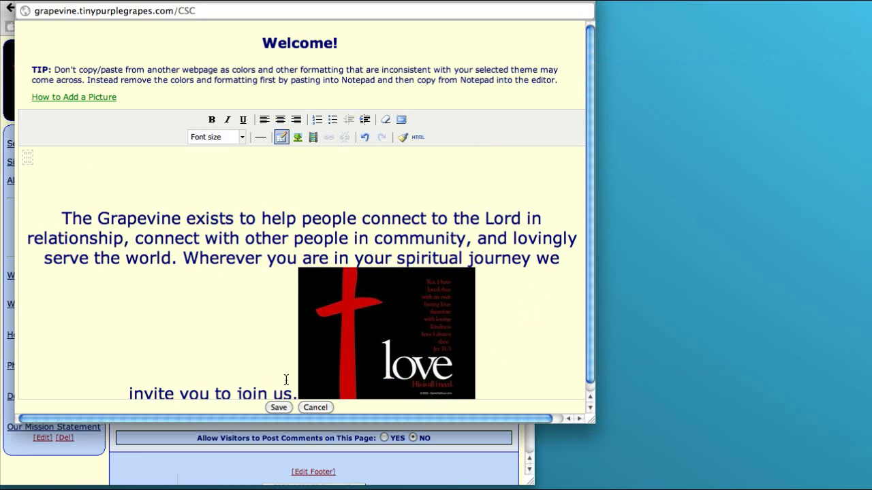
Copy the welcome paragraph's text into the first cell of the table
scroll(287, 348, "down", 1)
left_click_drag(297, 385, 62, 207)
key("super+c")
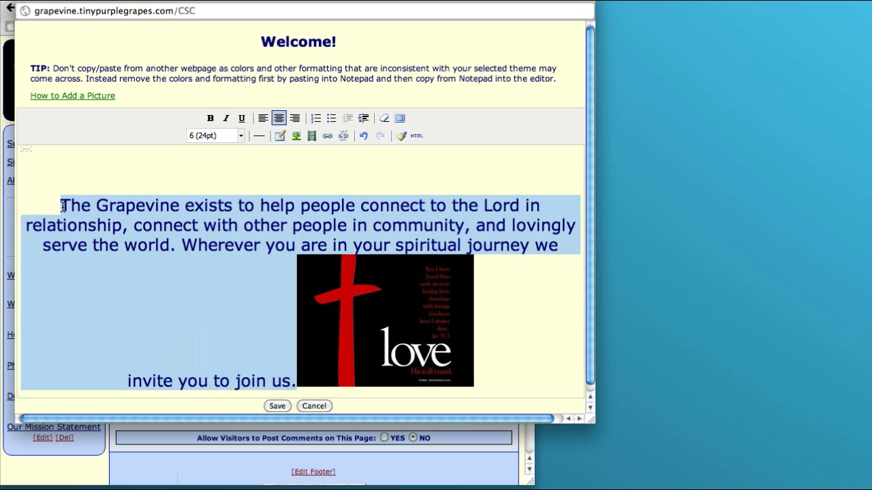
scroll(79, 184, "up", 1)
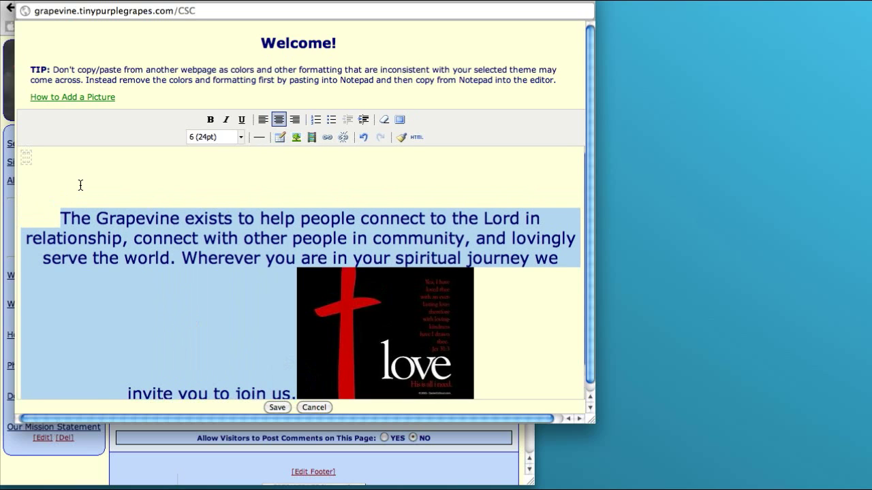
left_click(26, 157)
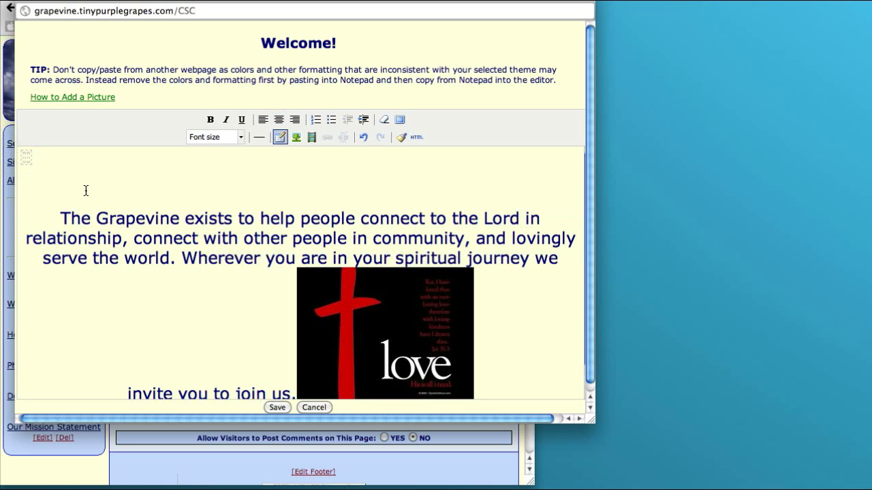
key("super+v")
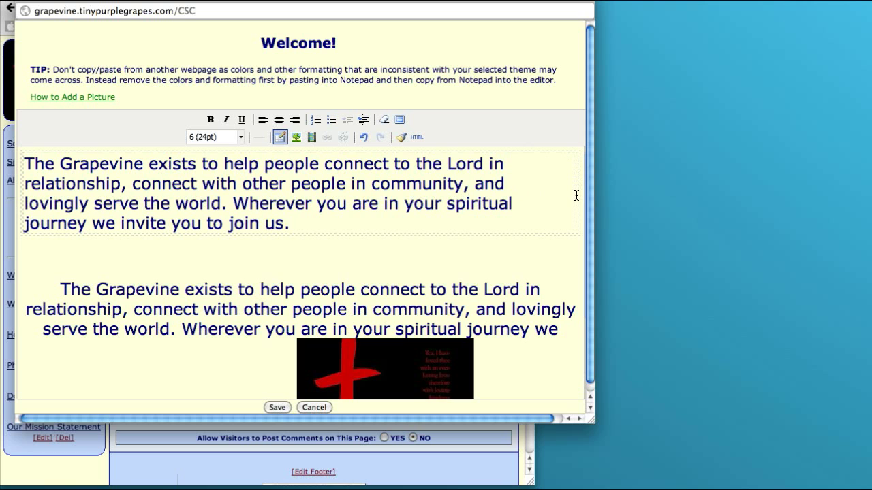
Move the "love" cross picture from the original paragraph into the table's second cell
scroll(575, 196, "down", 2)
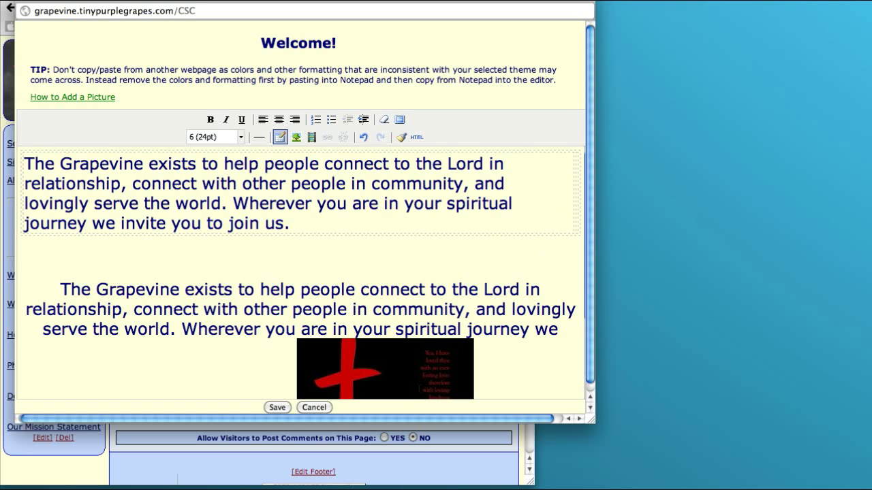
left_click(576, 207)
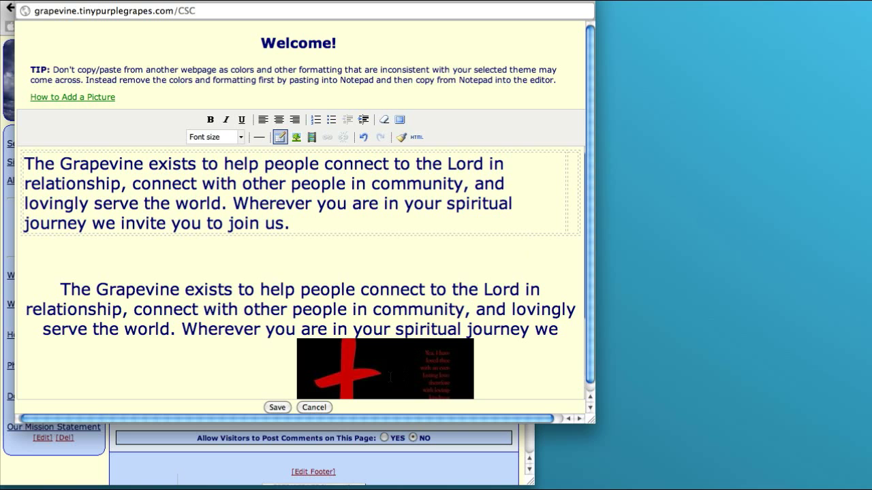
left_click_drag(389, 376, 564, 195)
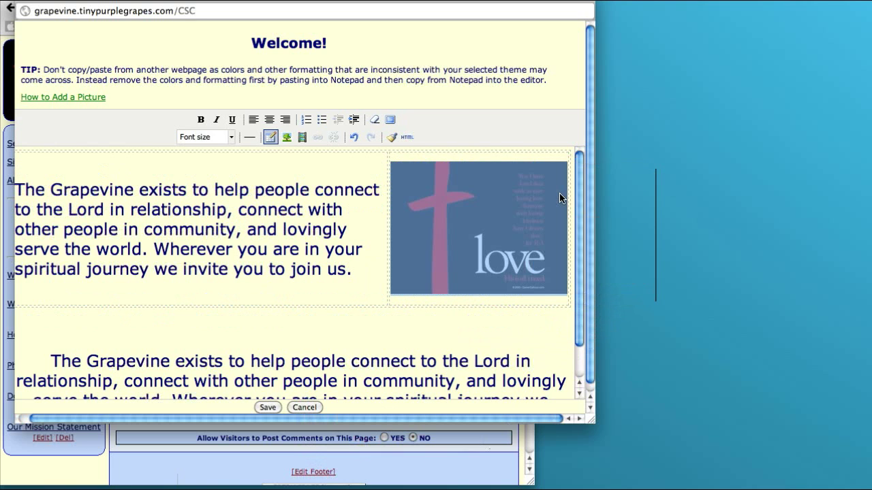
Delete the duplicate welcome paragraph below the table and the blank line beneath the picture in the second cell
left_click(478, 323)
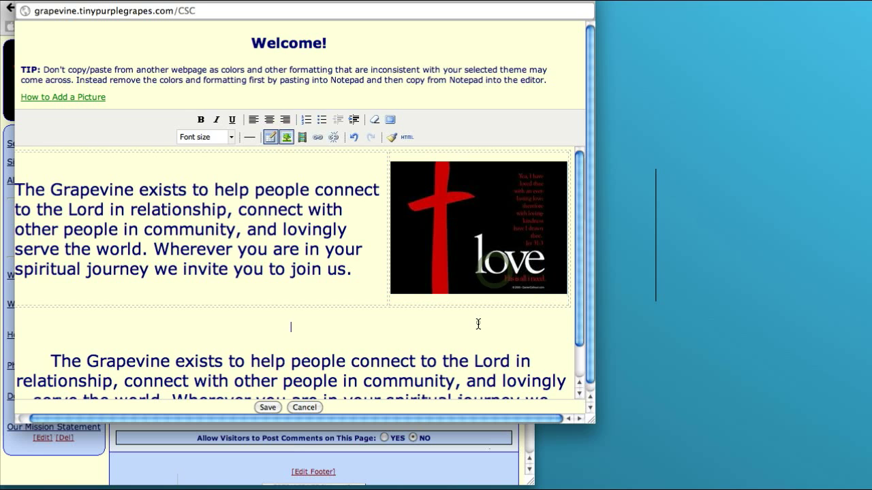
left_click_drag(120, 318, 183, 407)
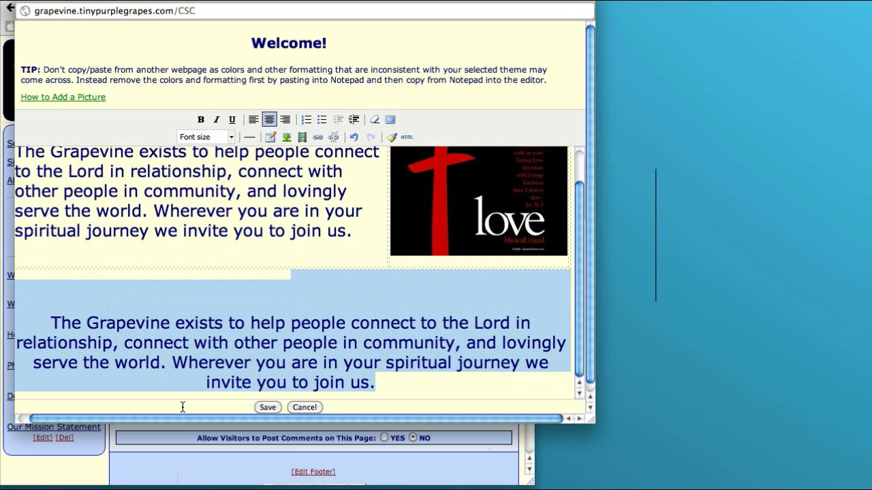
key("Delete")
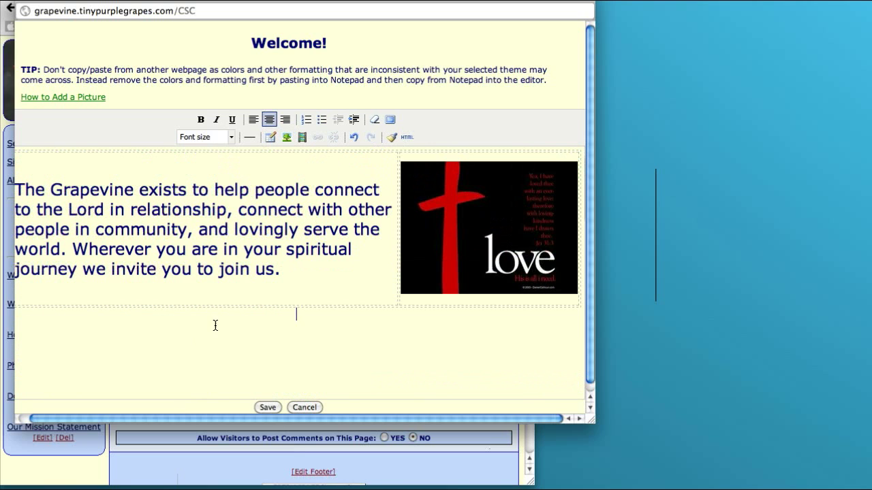
left_click(494, 299)
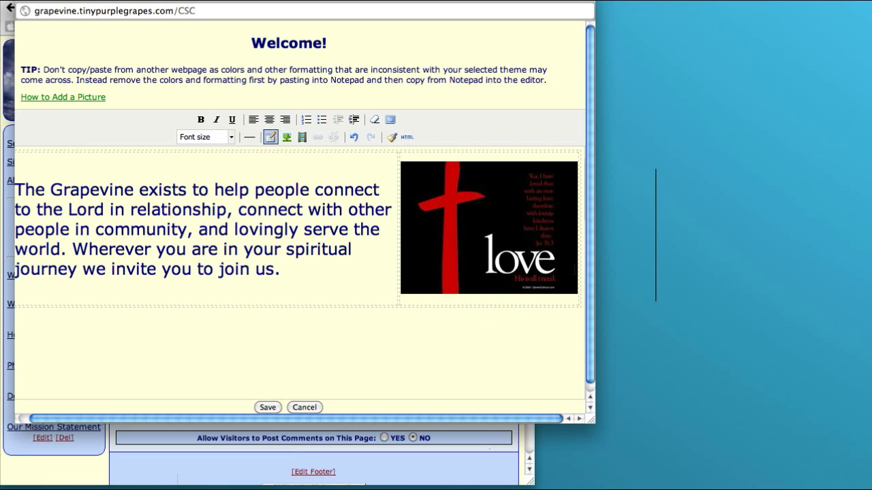
key("BackSpace")
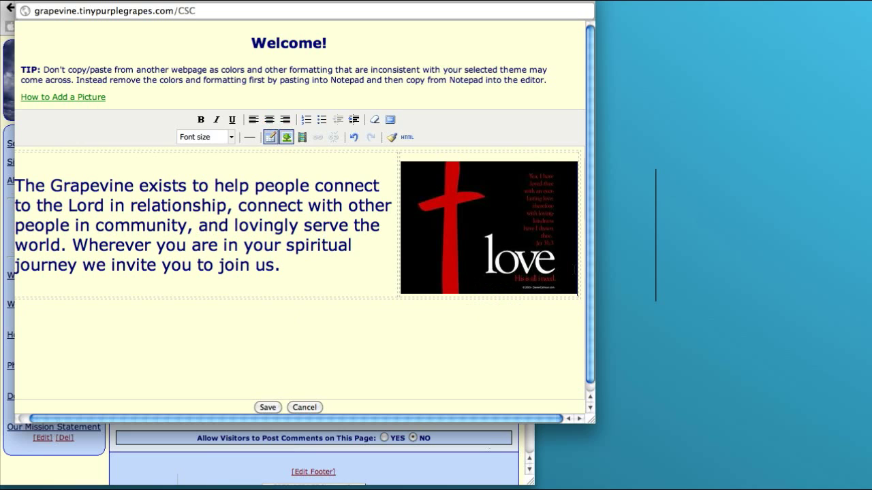
left_click(424, 158)
key("Right")
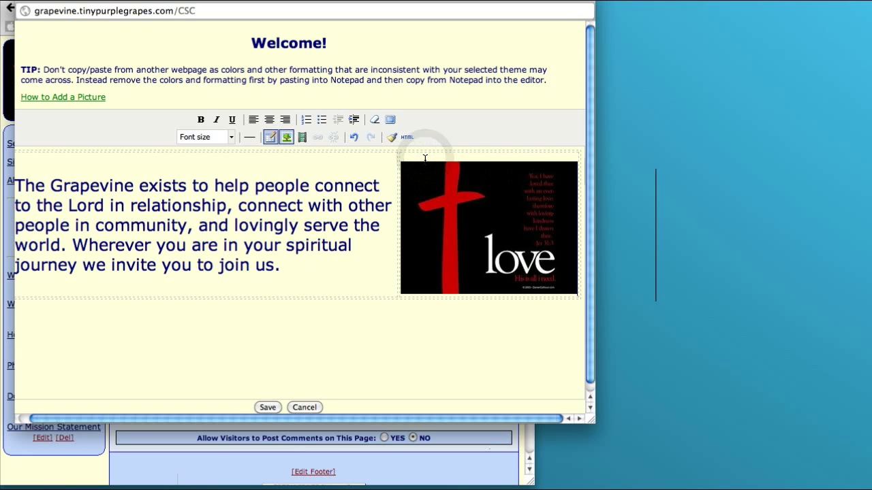
key("Delete")
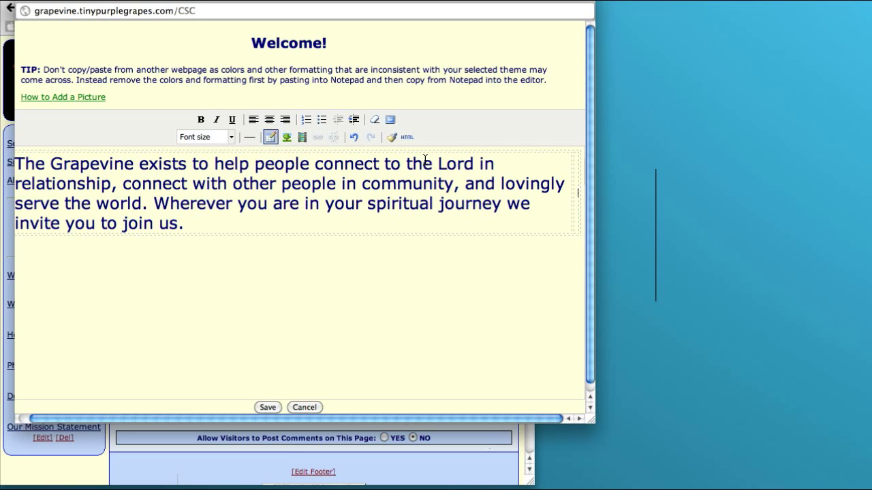
key("ctrl+z")
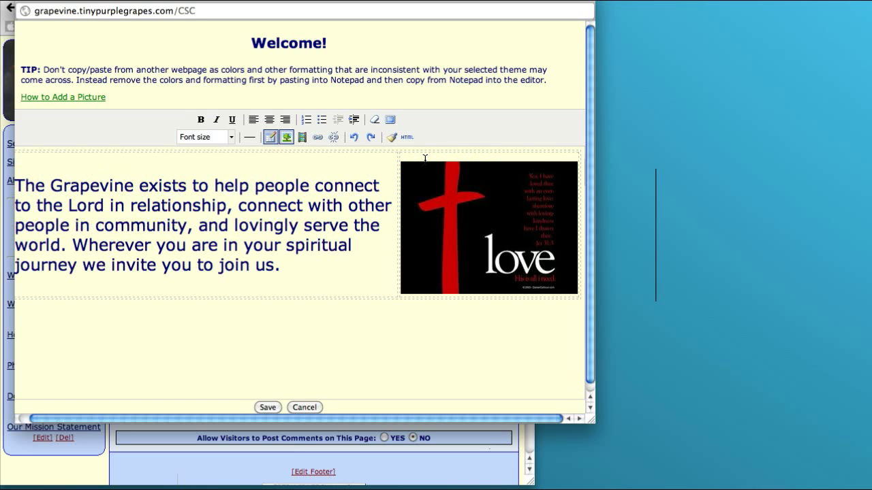
Remove the blank line above the picture in the second cell and save the body text
left_click(406, 156)
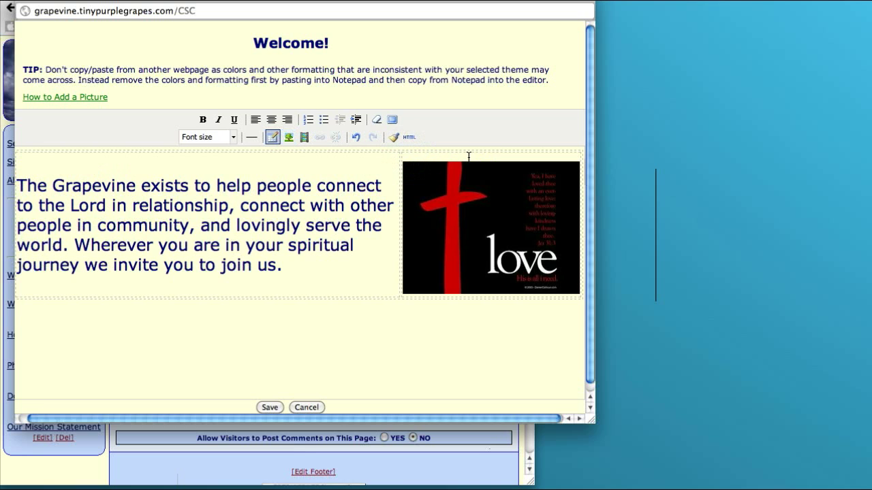
key("Delete")
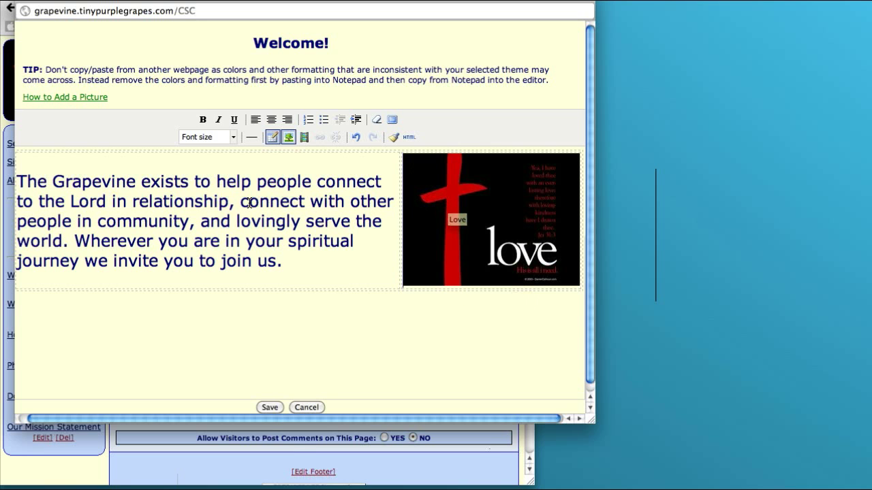
left_click(267, 406)
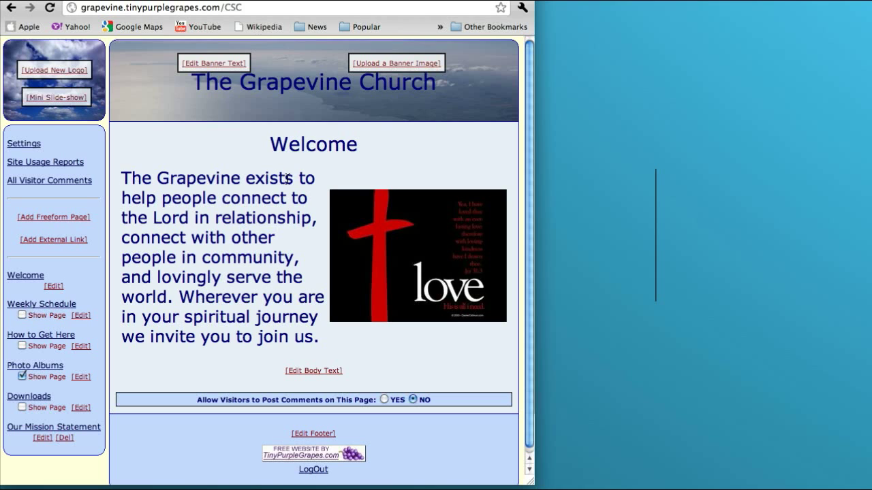
Reopen the Welcome body text, set the paragraph's font size to 5 (18pt), and save
left_click(307, 371)
left_click_drag(307, 265, 38, 174)
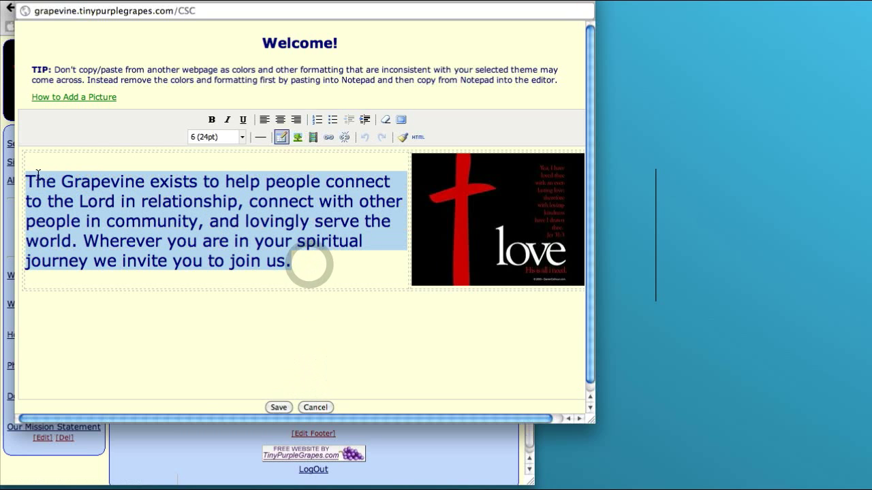
left_click(241, 137)
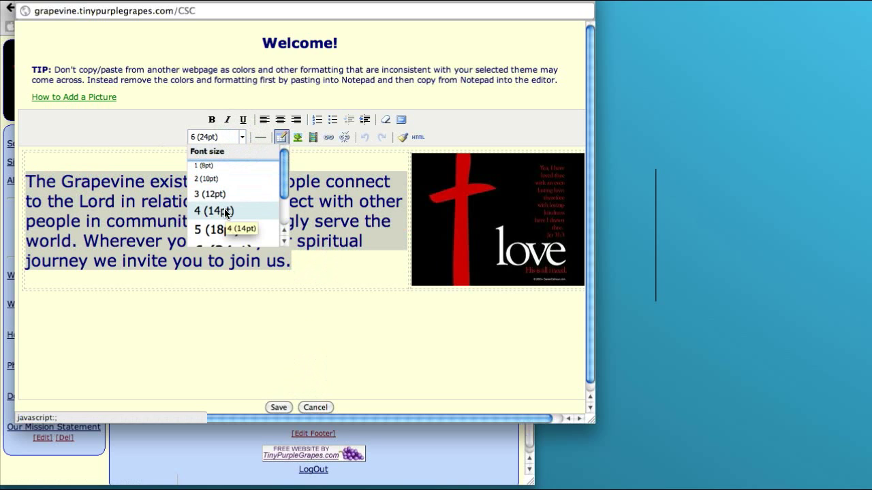
left_click(222, 230)
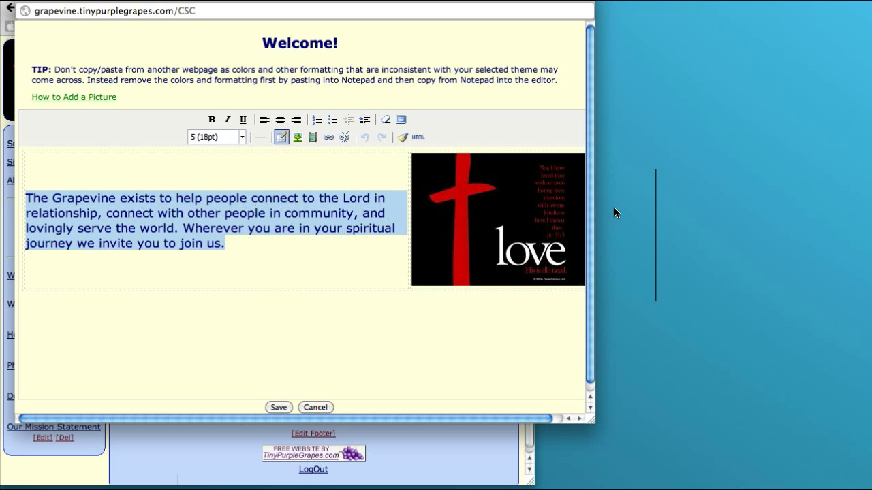
left_click(271, 407)
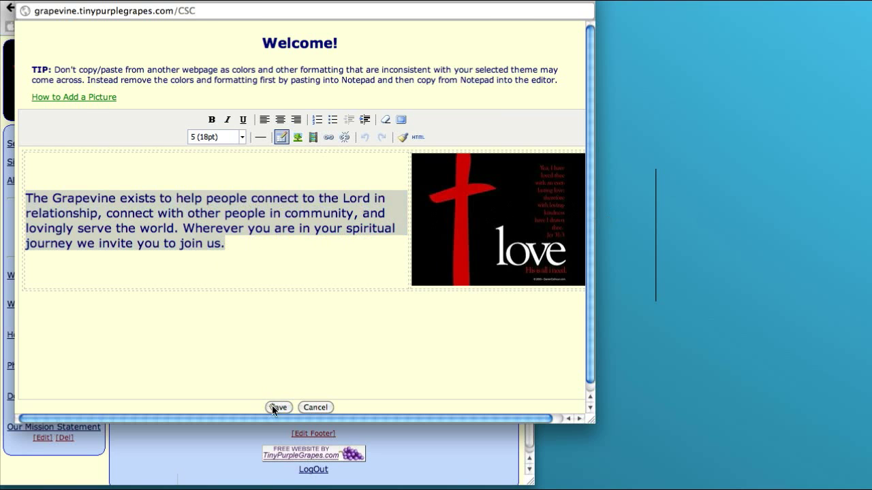